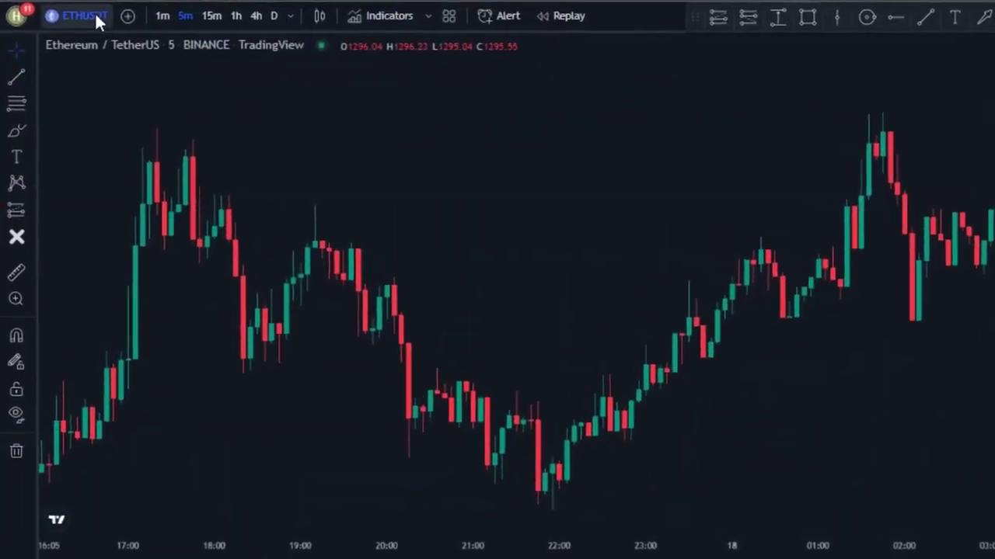
Load the BINANCE ETHUSDT chart and set it to 5-minute candles.
click(85, 15)
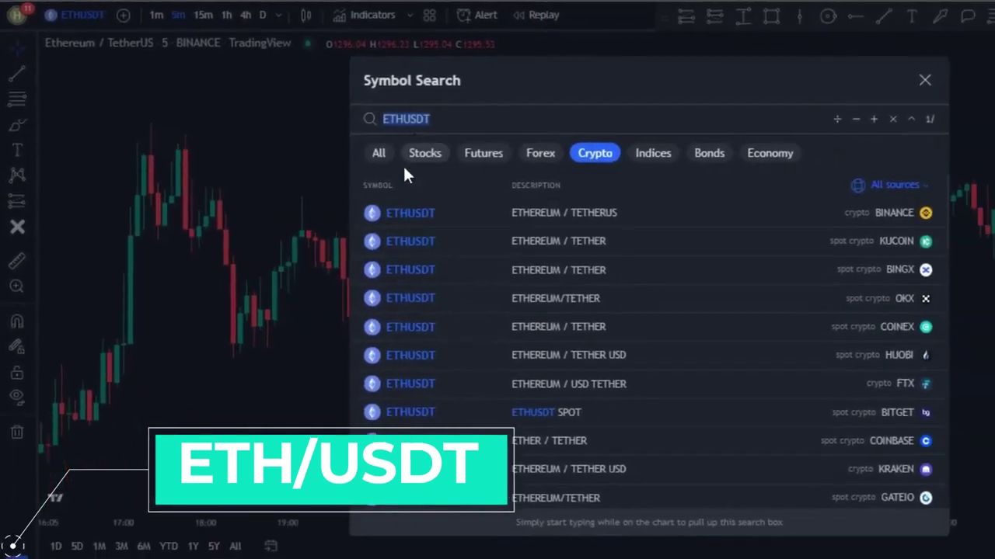
click(505, 212)
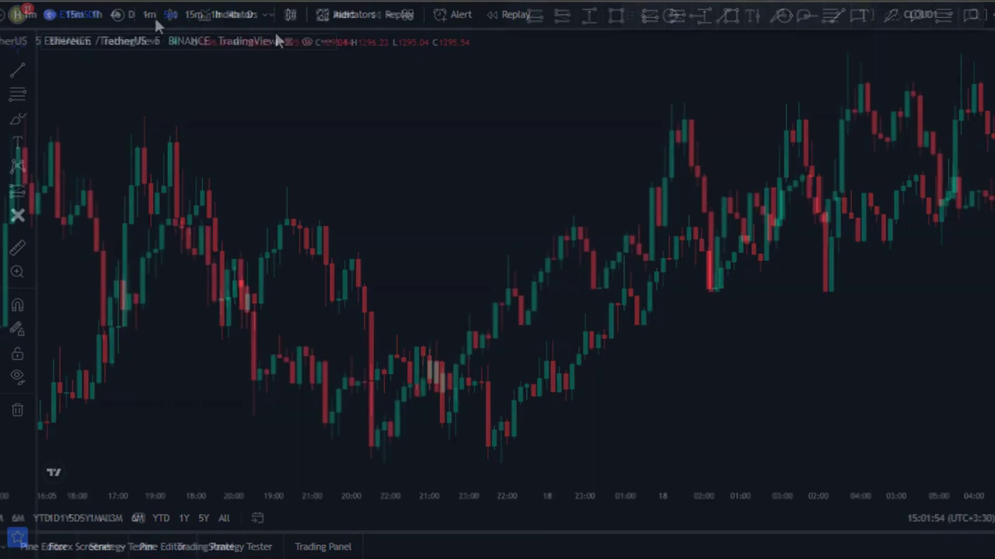
click(264, 14)
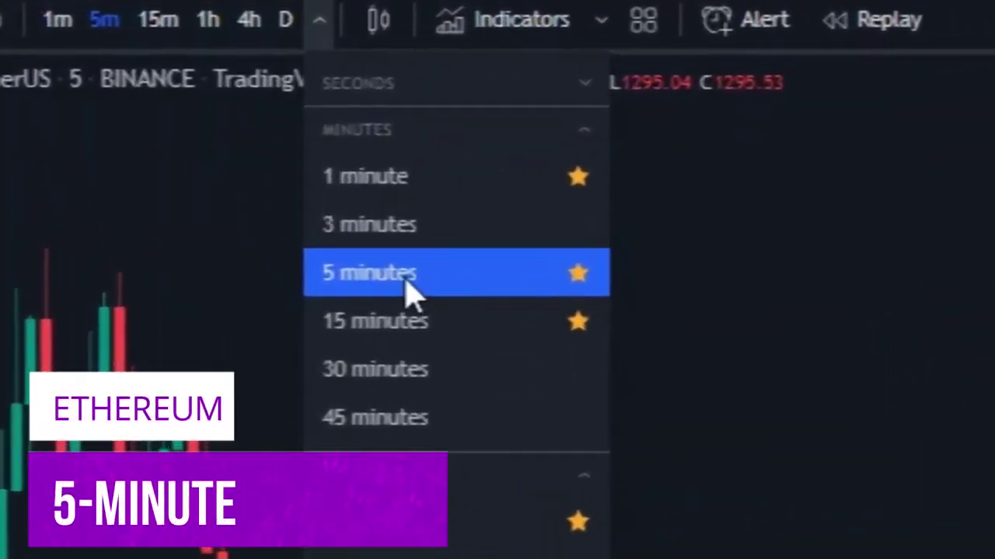
click(633, 299)
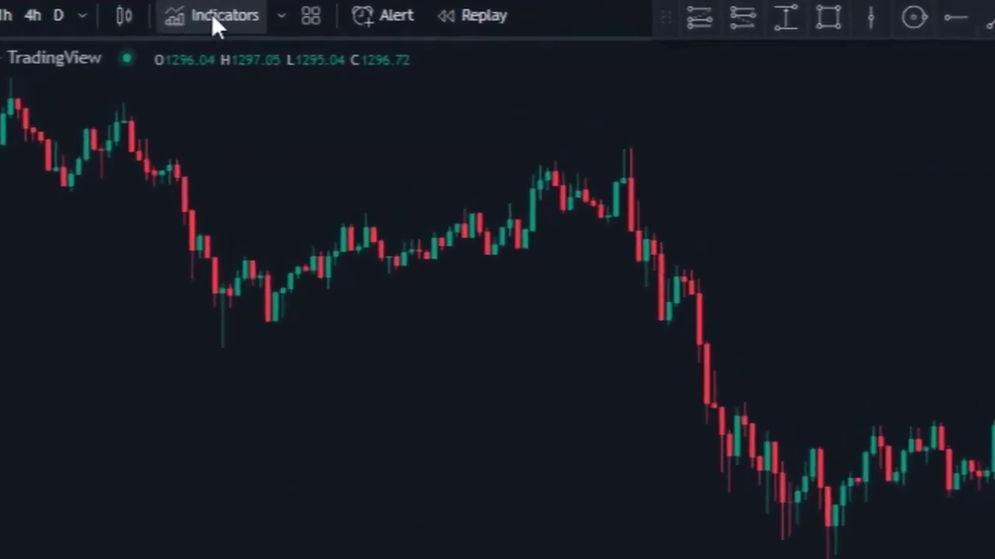
Search Indicators for 'supertrend' and add the SuperTrend indicator to the chart.
click(211, 14)
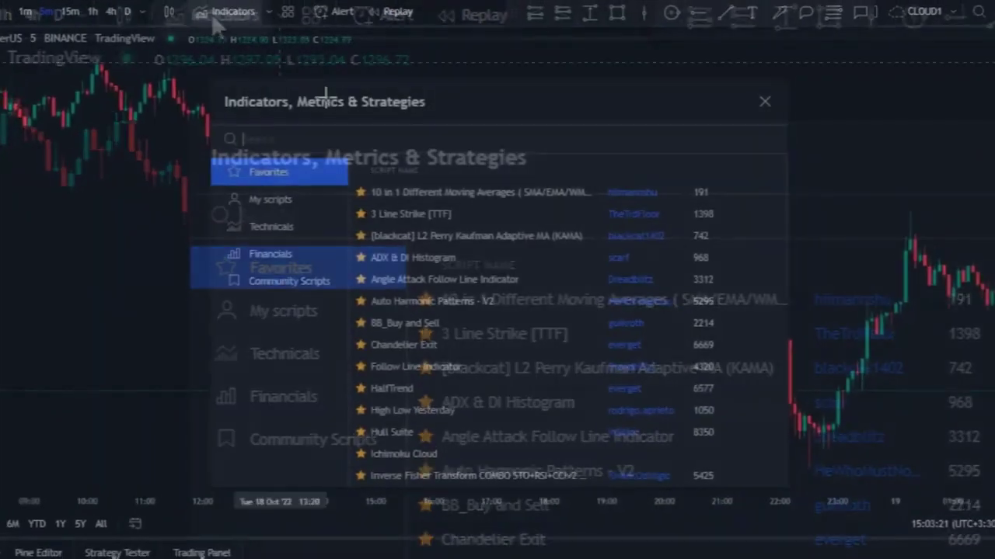
text(su)
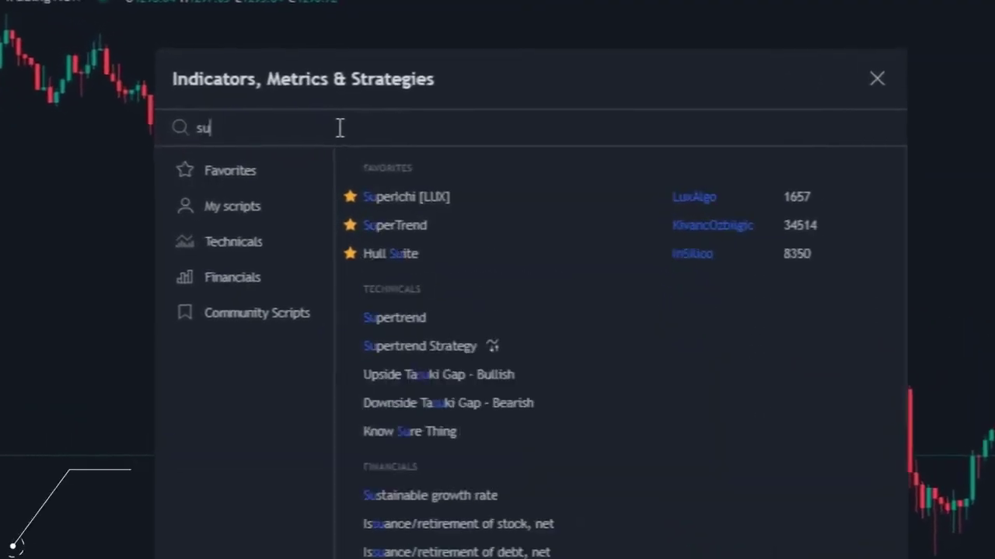
text(pertrend)
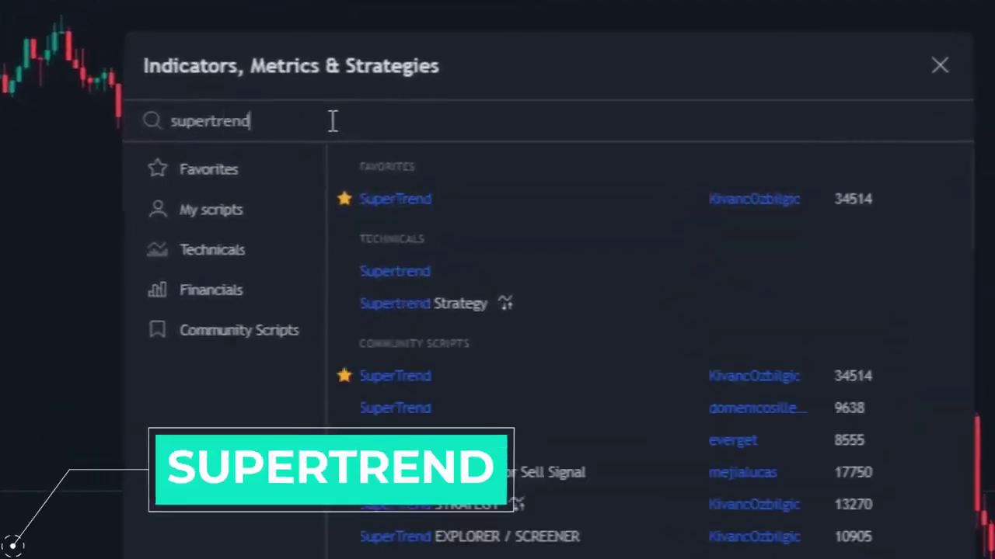
click(406, 199)
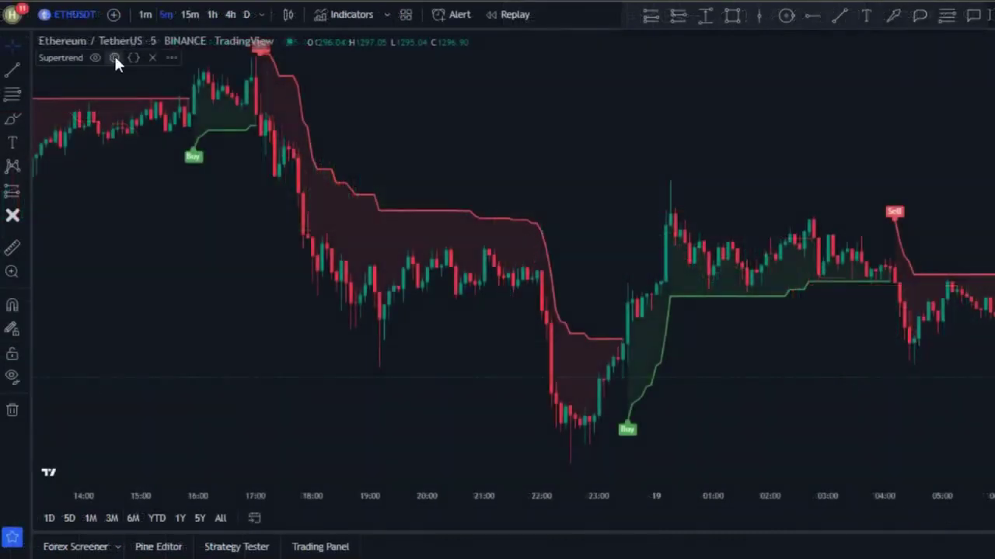
Set the Supertrend inputs to ATR Period 55 and ATR Multiplier 2, then confirm.
click(115, 59)
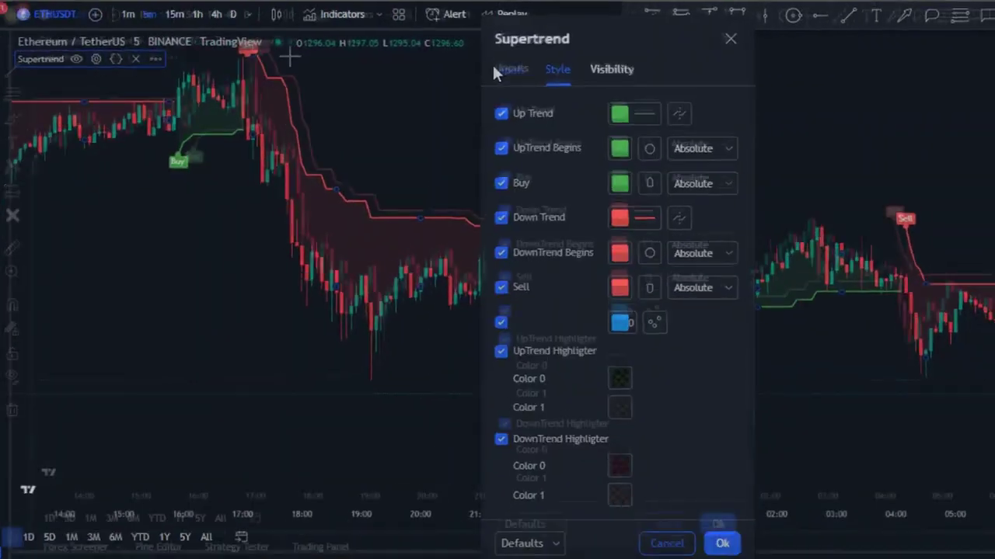
click(508, 67)
click(619, 205)
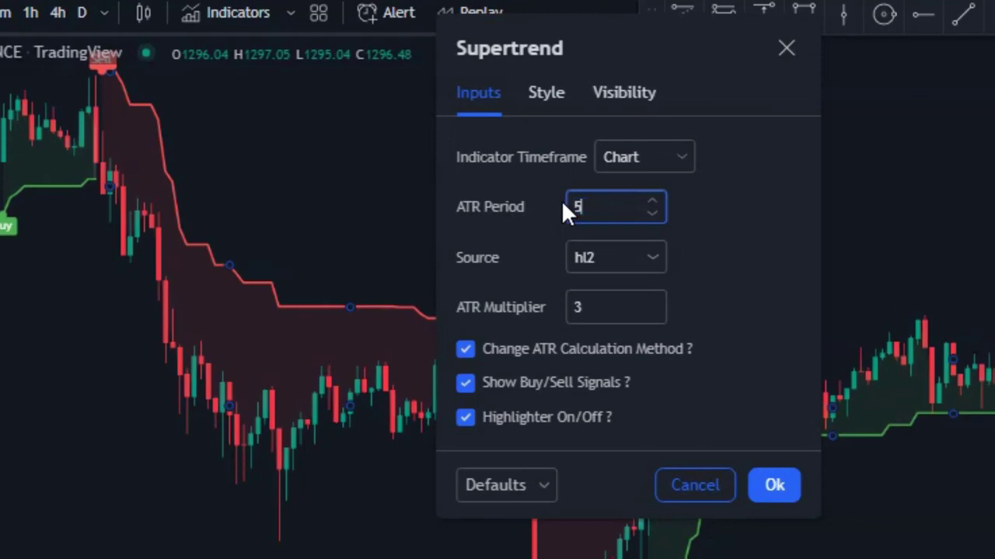
click(756, 219)
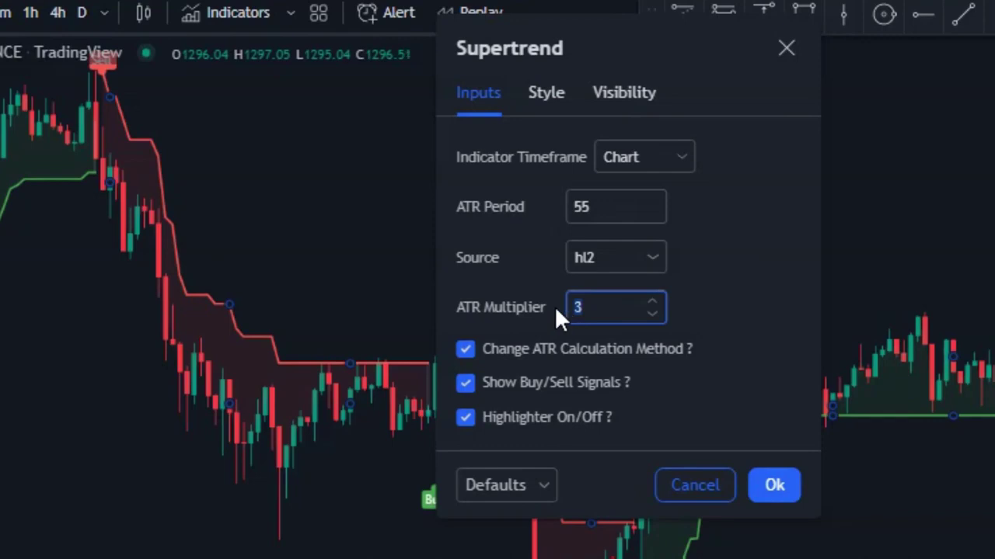
text(2)
click(777, 490)
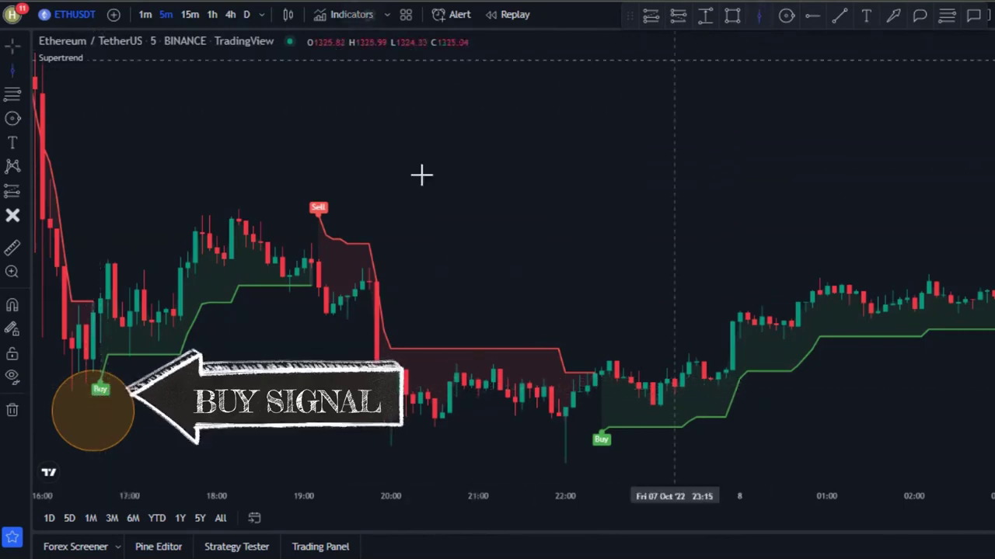
Mark the Buy signal with a vertical line and place a shortened long position there.
click(100, 252)
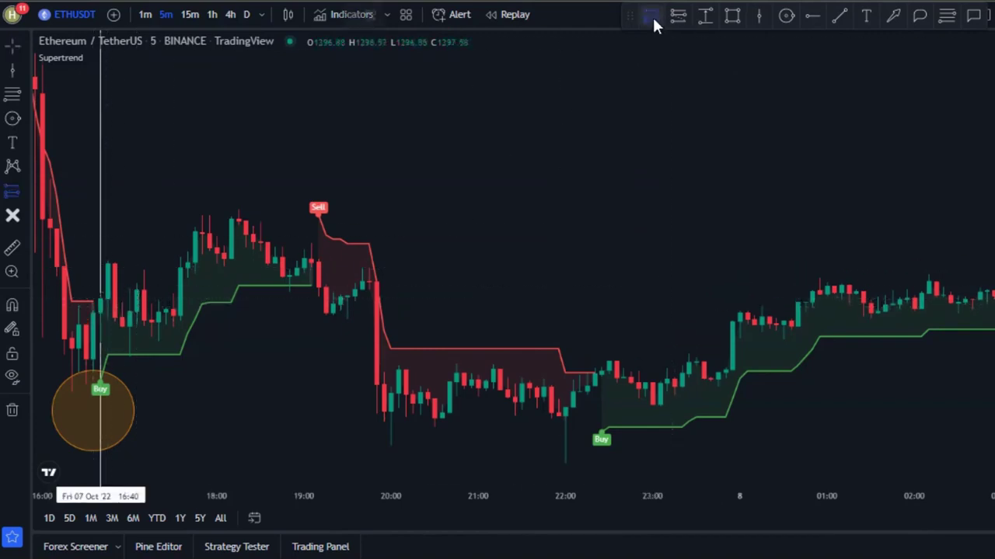
click(99, 298)
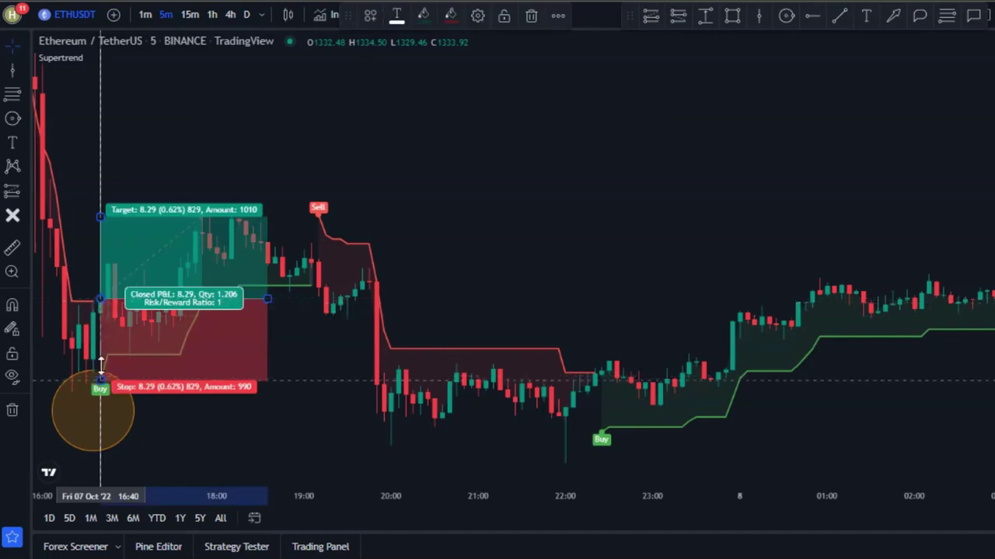
mouse_move(265, 303)
mouse_down()
mouse_move(195, 288)
mouse_move(202, 282)
mouse_up()
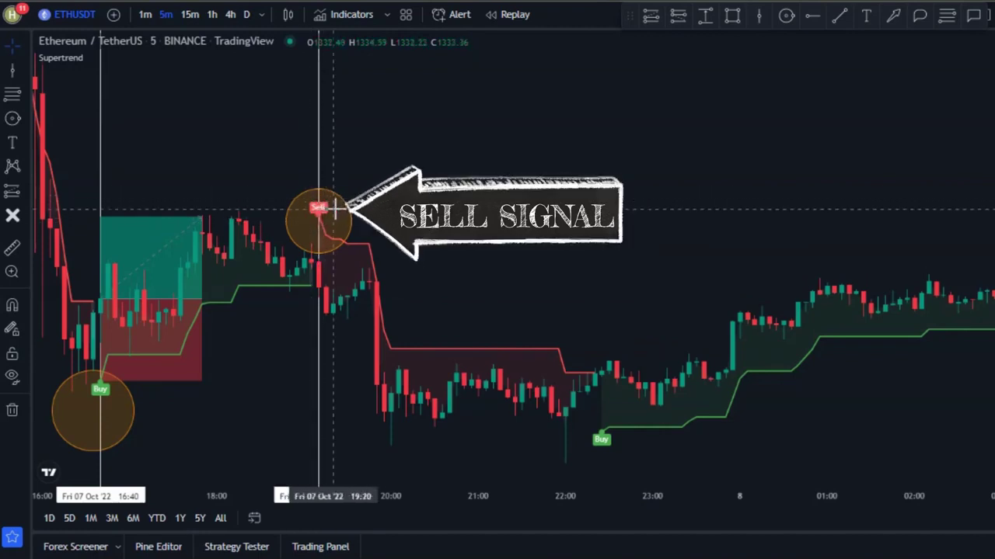
Place a short position at the Sell signal with a larger target and shorter time span.
click(677, 17)
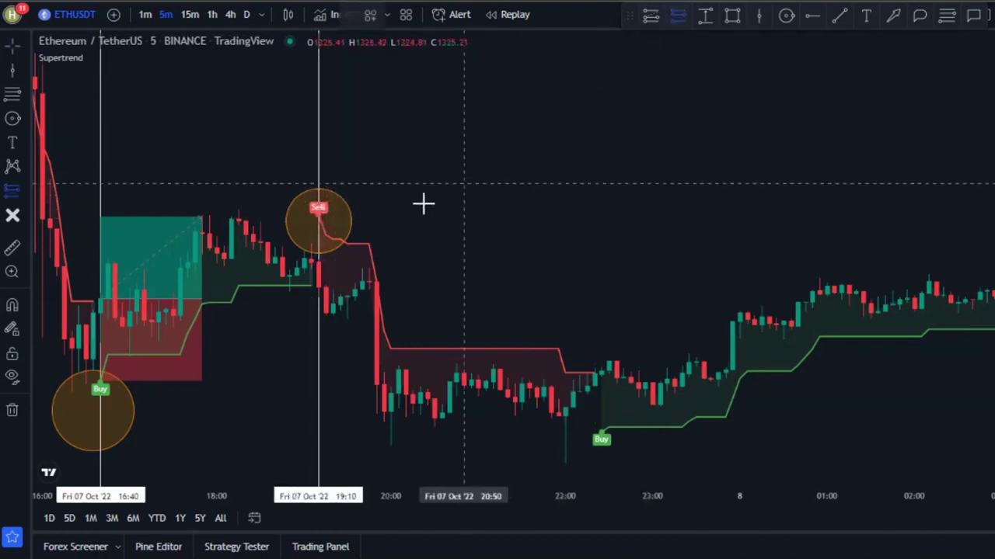
click(319, 287)
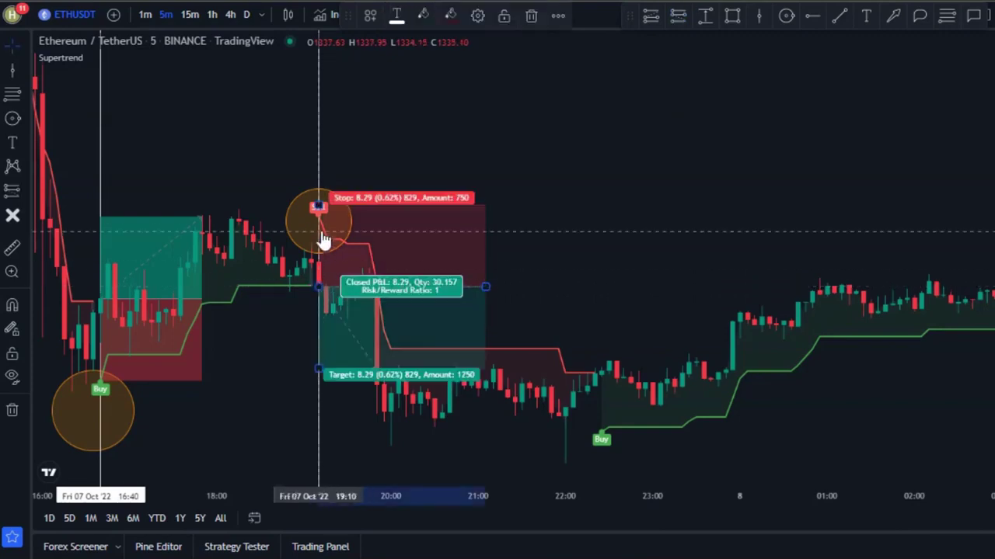
drag(319, 365, 318, 432)
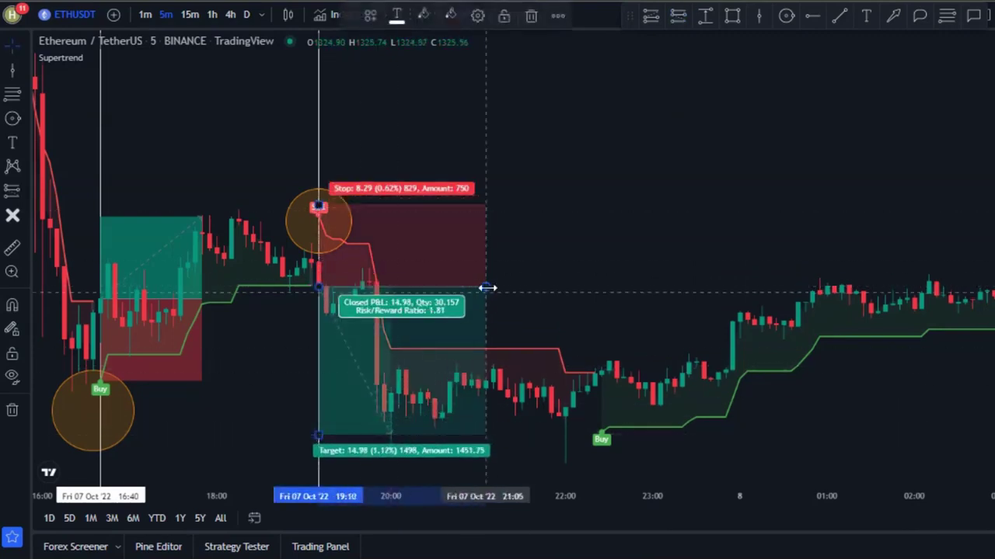
drag(489, 285, 391, 301)
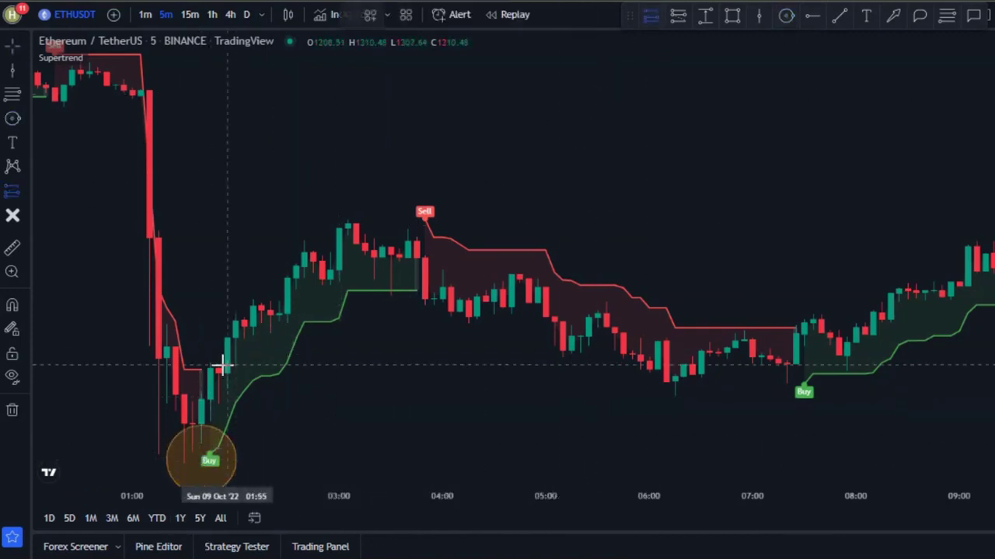
Place a long position at the first Buy signal with a raised target and shorter span.
click(209, 368)
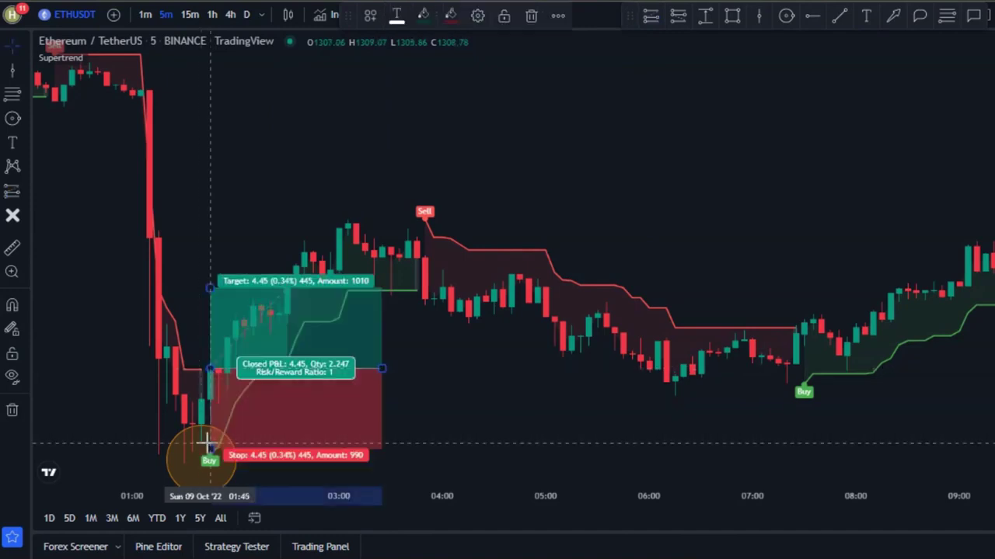
drag(211, 287, 219, 243)
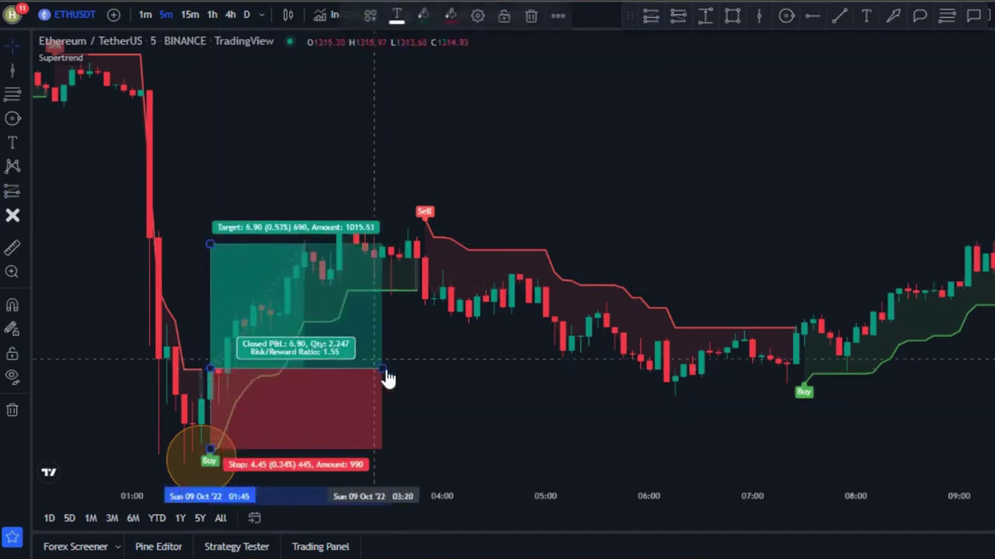
drag(379, 366, 304, 366)
click(395, 375)
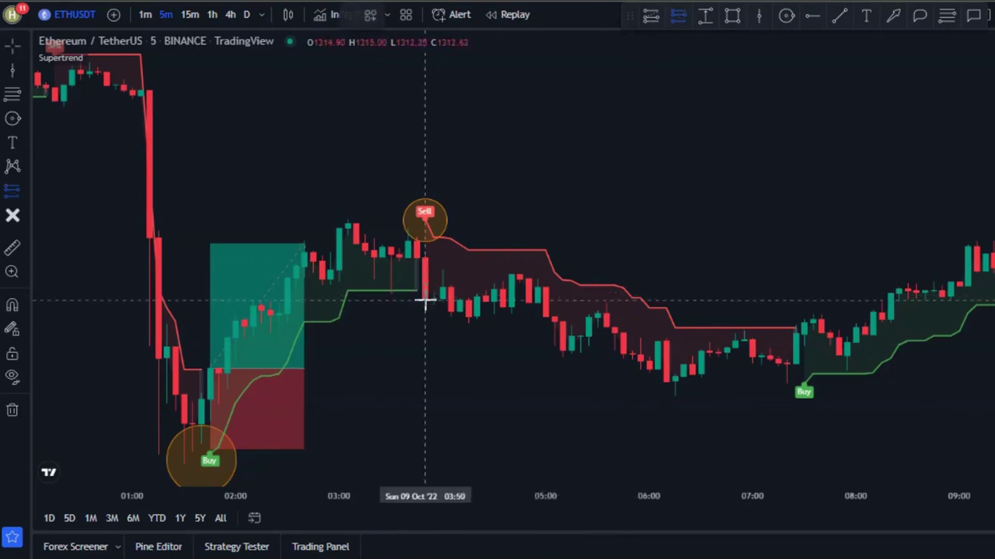
Place a short position at the Sell signal with a lower target and longer span.
click(425, 300)
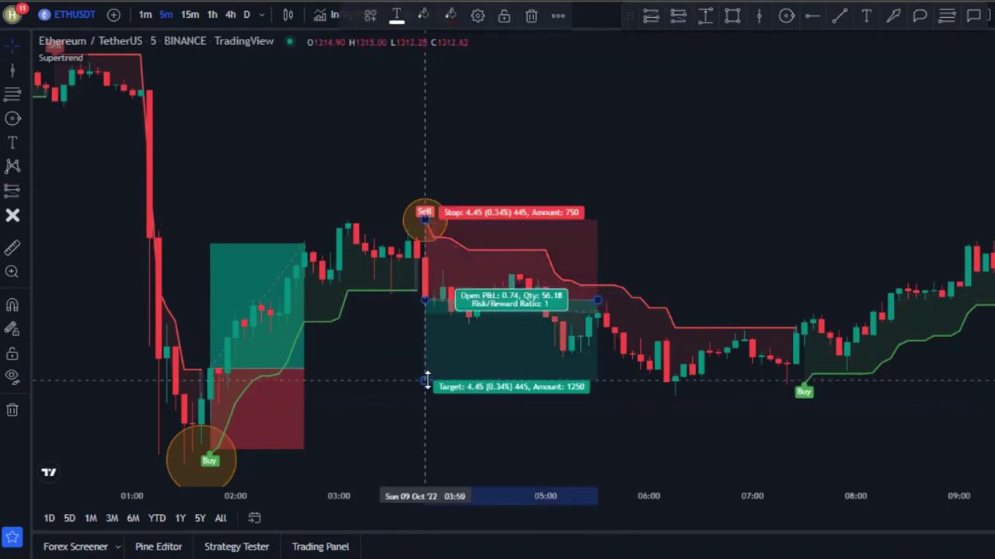
drag(426, 380, 426, 393)
drag(597, 299, 681, 299)
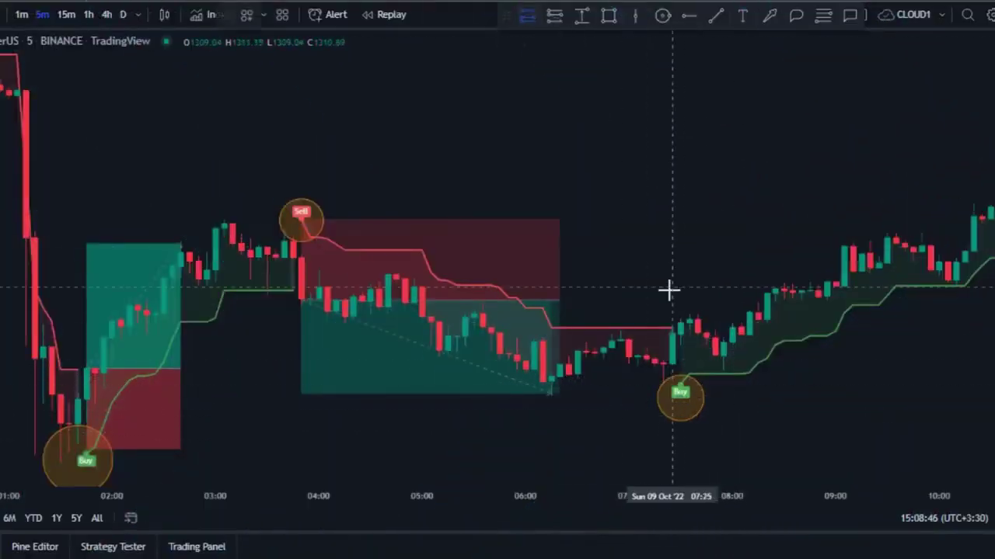
Place a long position at the next Buy, raise its target, and start the yellow box.
click(679, 322)
drag(682, 244, 682, 221)
drag(853, 323, 974, 322)
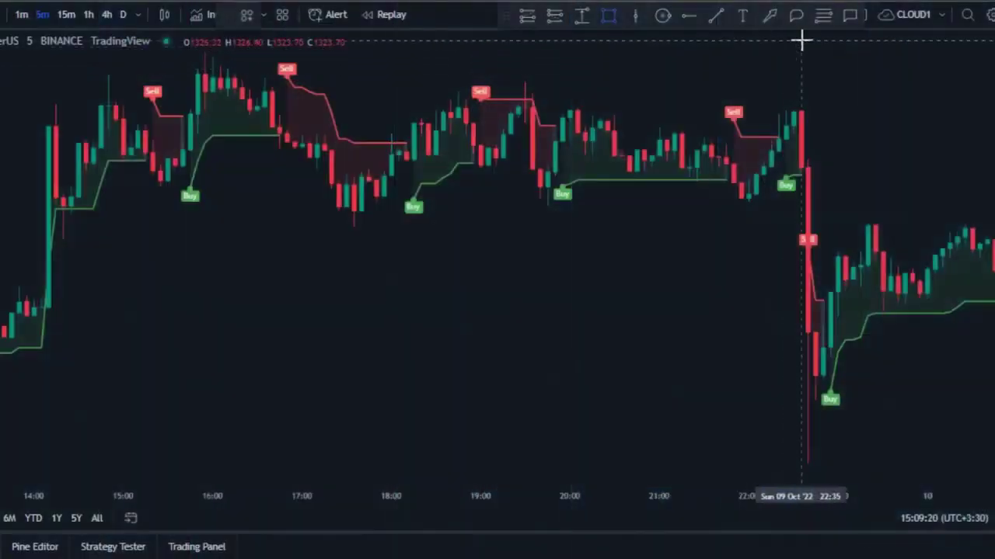
drag(801, 41, 56, 272)
Finish the yellow rectangle around the choppy stretch and place a blue X inside it.
click(172, 372)
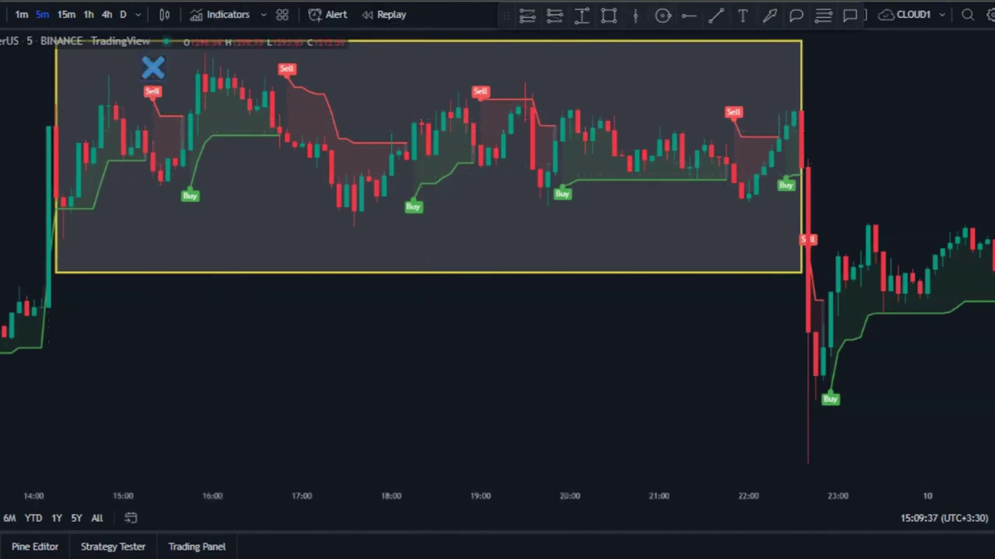
click(422, 211)
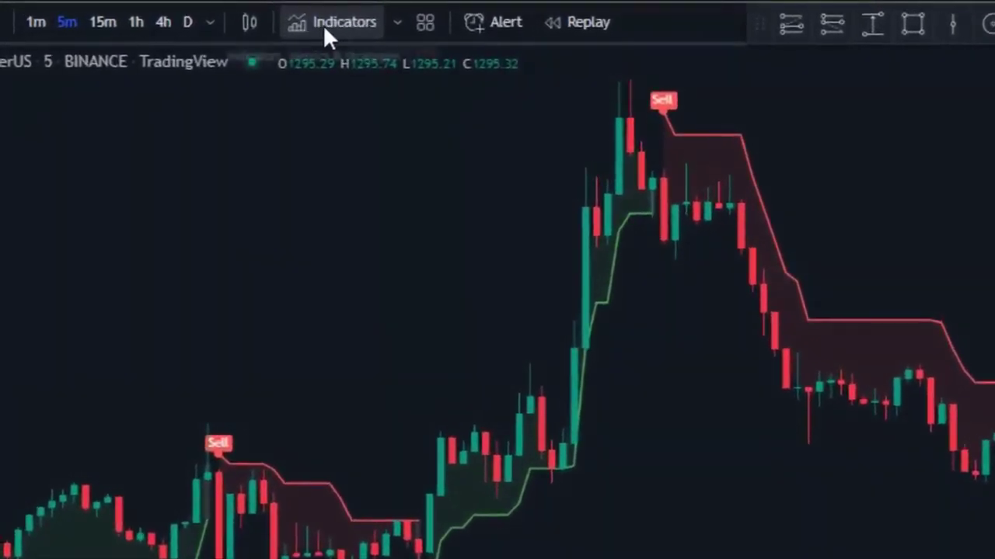
Add the Moving Average Exponential indicator to the chart.
click(326, 25)
text(moving average exponential)
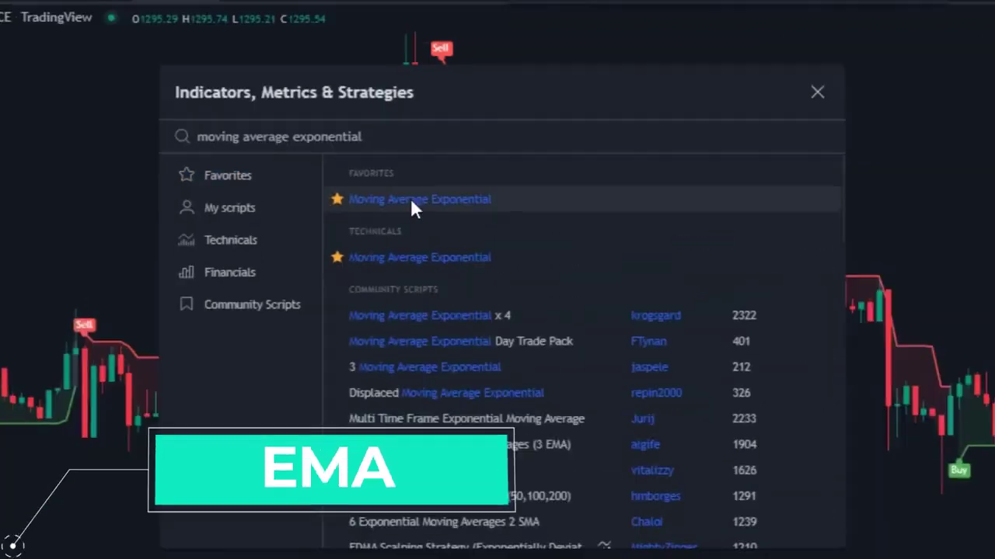
click(358, 209)
click(762, 101)
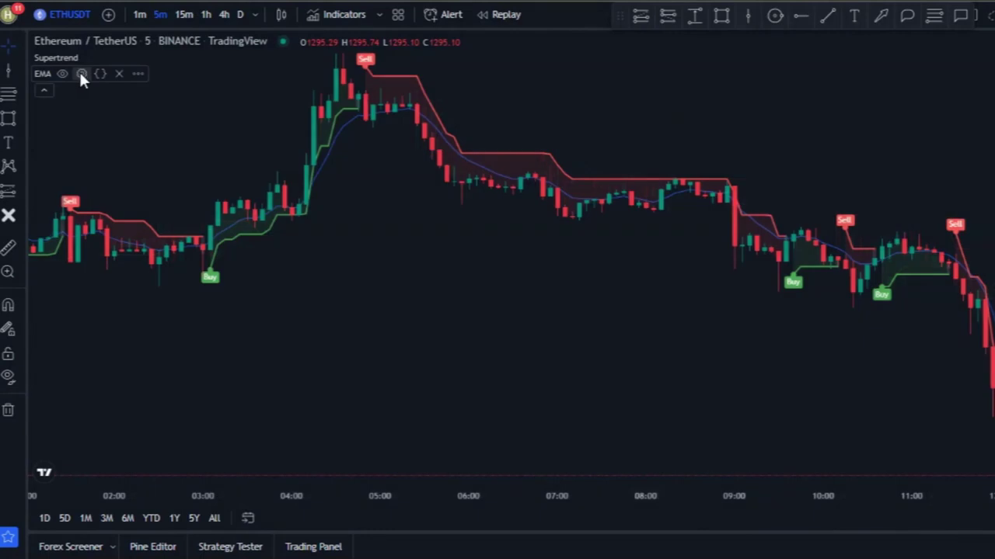
Set the EMA length to 200 and make its line white and thicker.
click(82, 74)
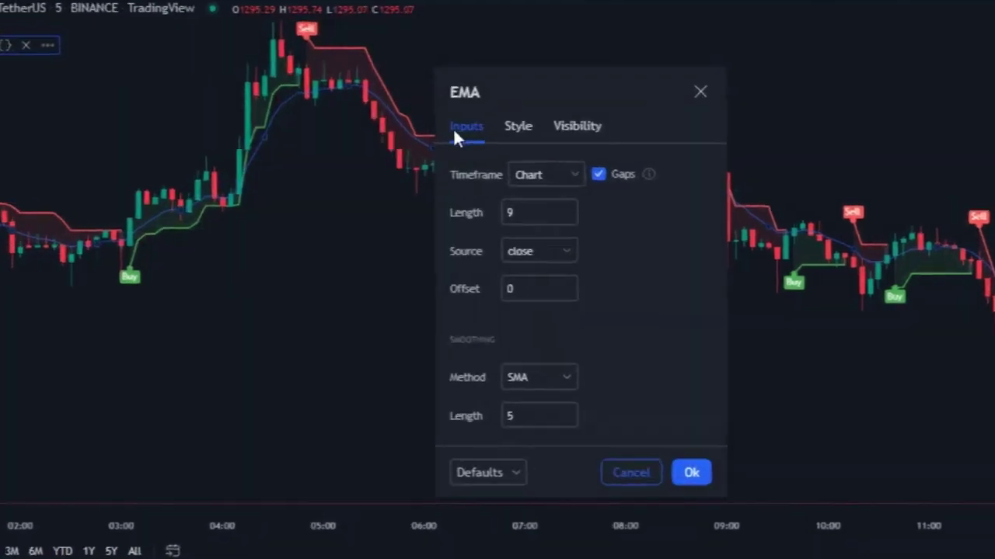
click(527, 211)
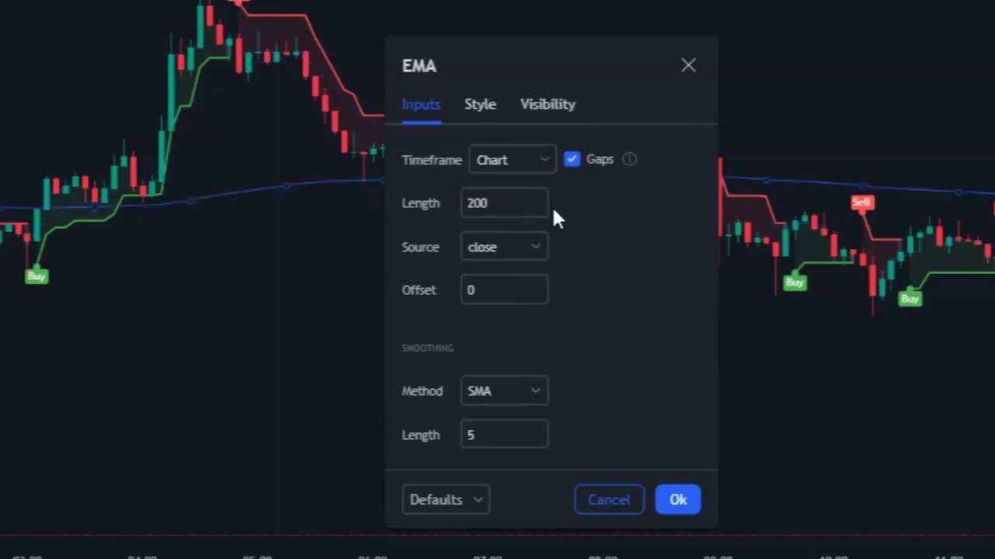
click(483, 113)
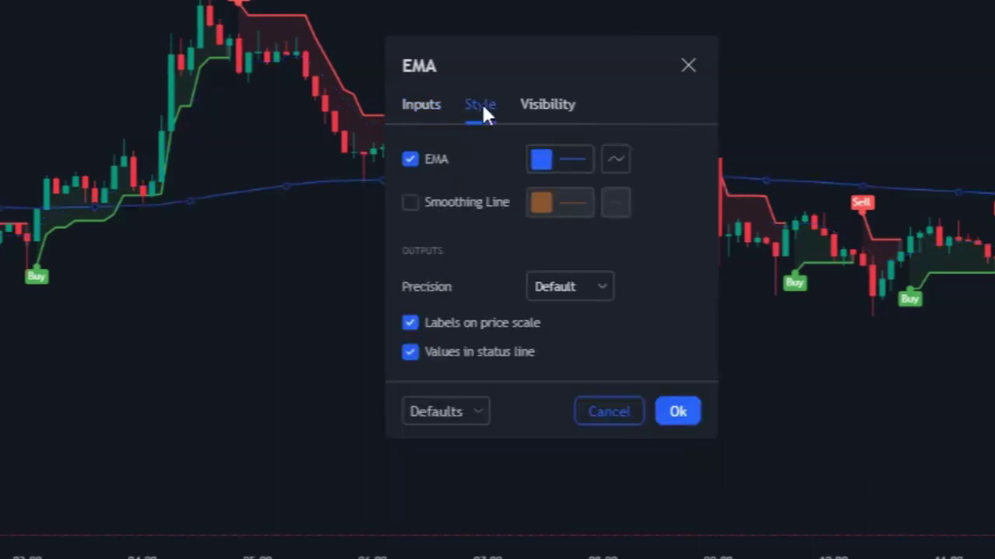
click(538, 159)
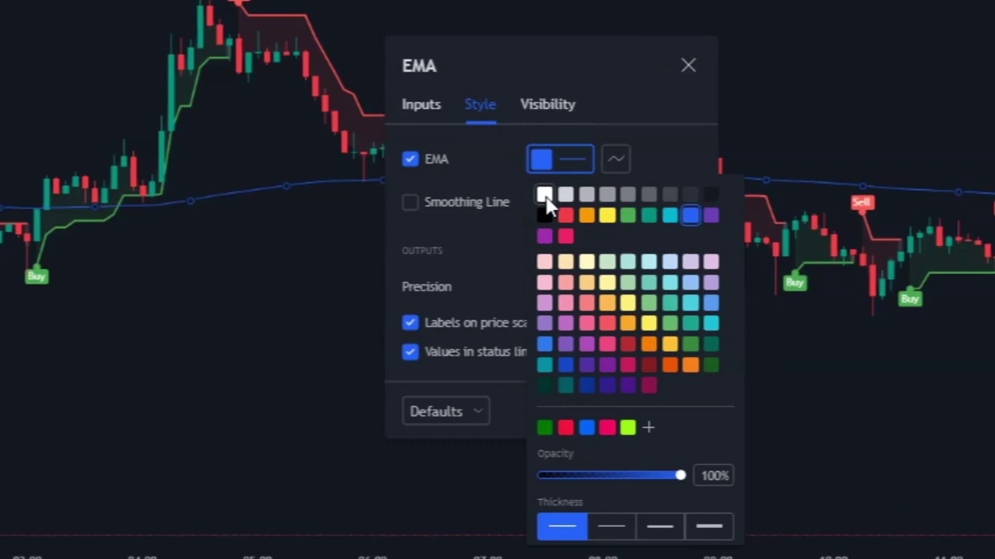
click(545, 196)
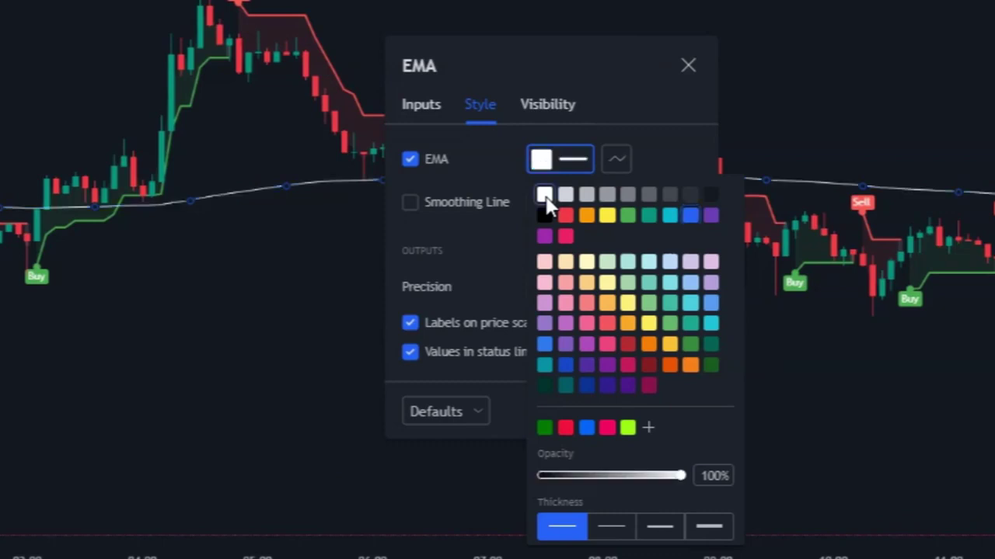
click(659, 529)
click(645, 162)
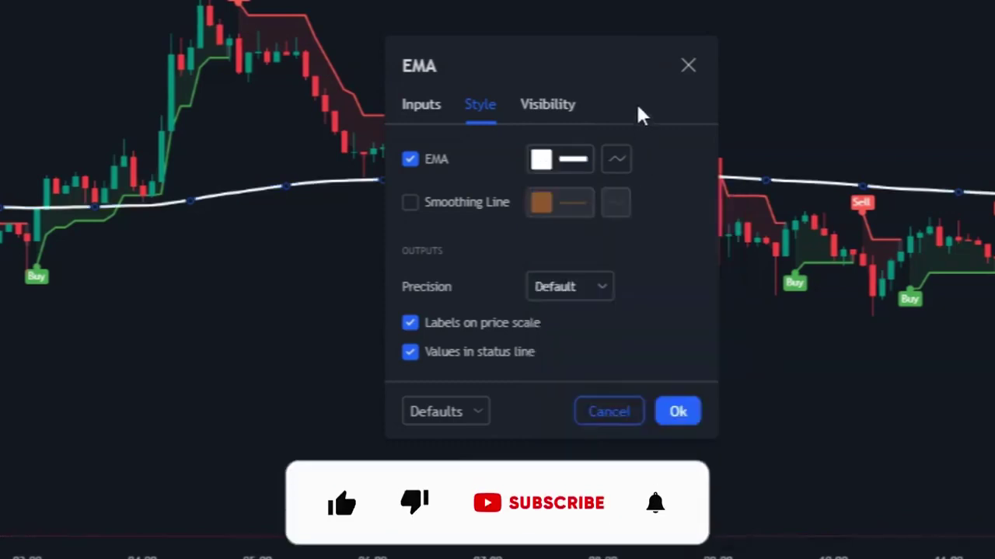
click(678, 412)
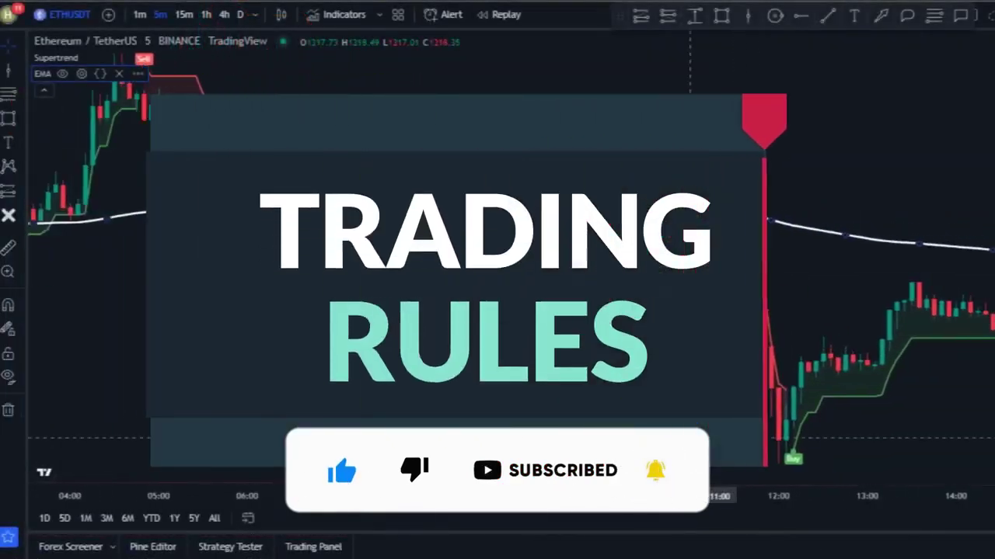
Zoom in and mark the Buy signal above the 200 EMA with a vertical line.
scroll(533, 362, up, 3)
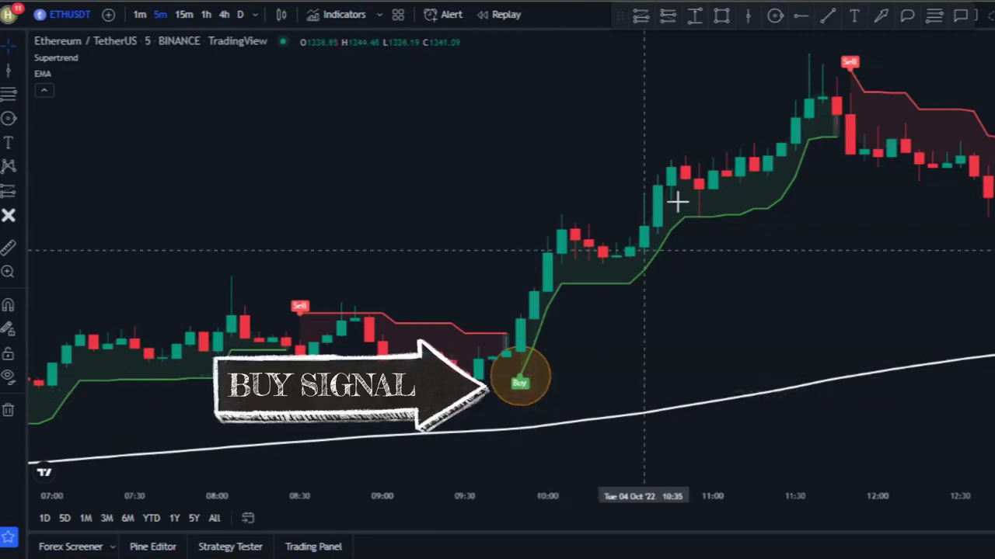
click(747, 14)
click(520, 226)
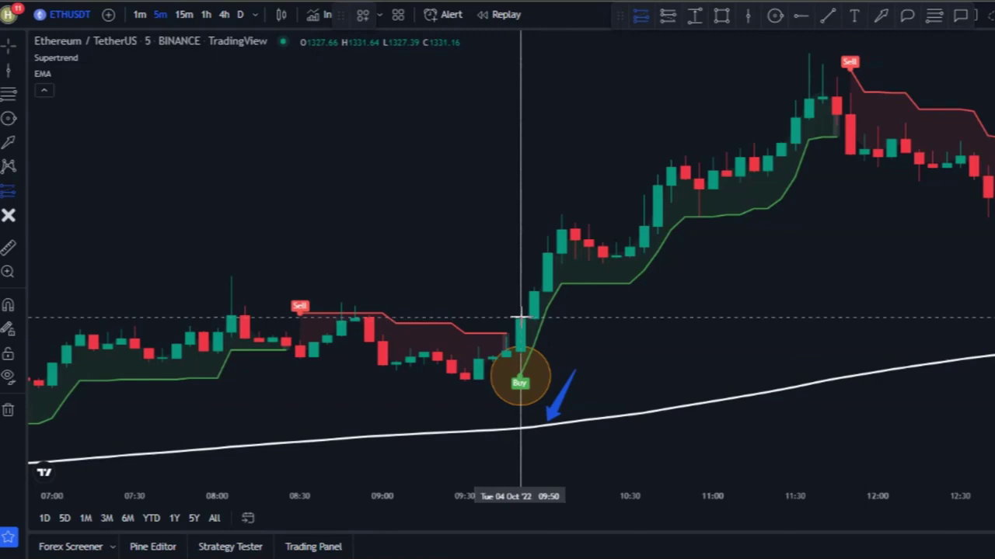
Place a long position there with stop at the Supertrend line and target about 1.5× risk.
click(521, 316)
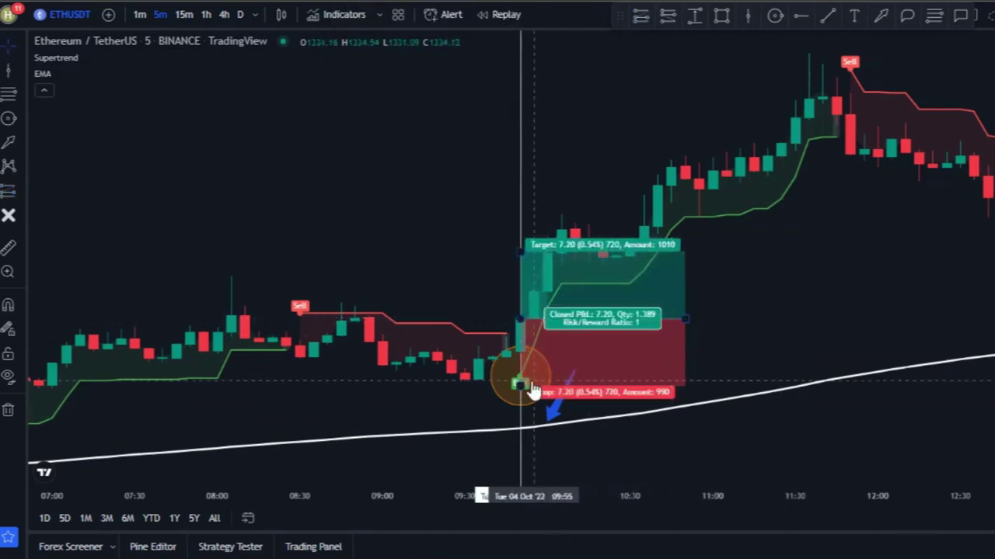
drag(524, 381, 522, 359)
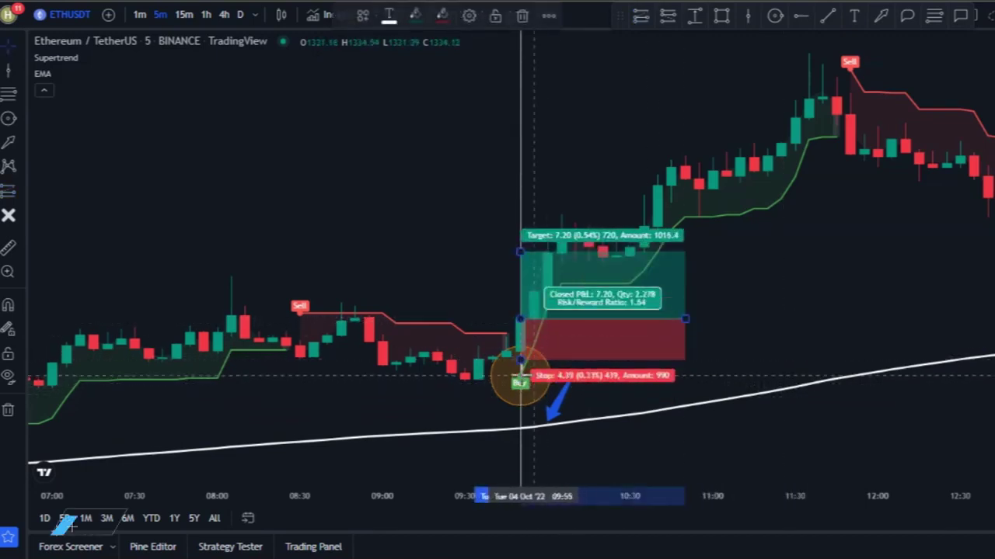
click(800, 15)
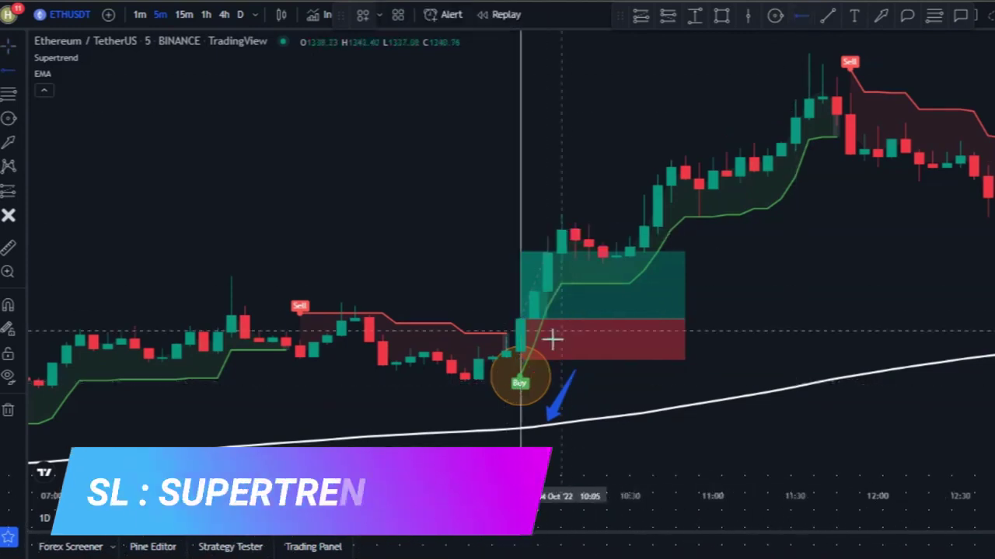
click(522, 380)
drag(523, 362, 526, 389)
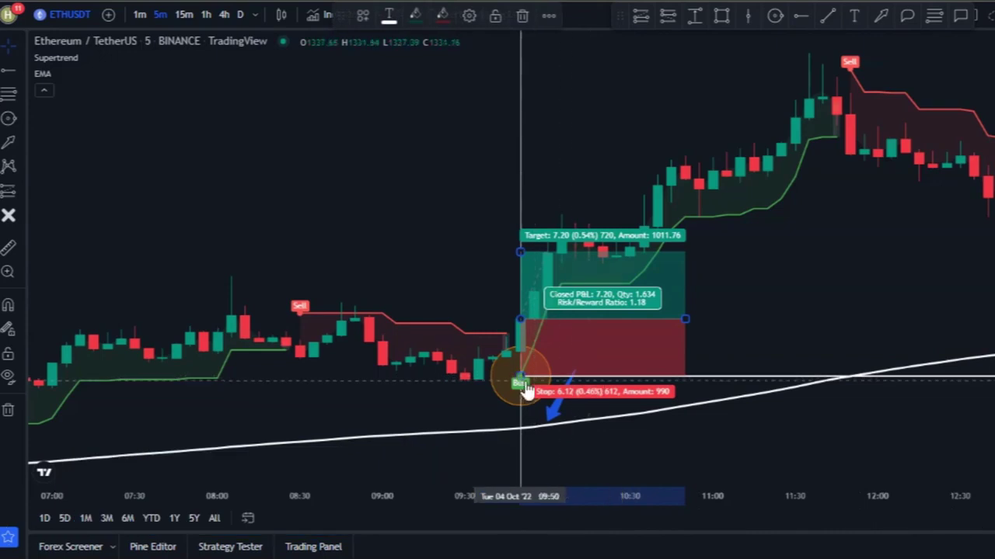
drag(520, 252, 524, 237)
drag(684, 318, 563, 287)
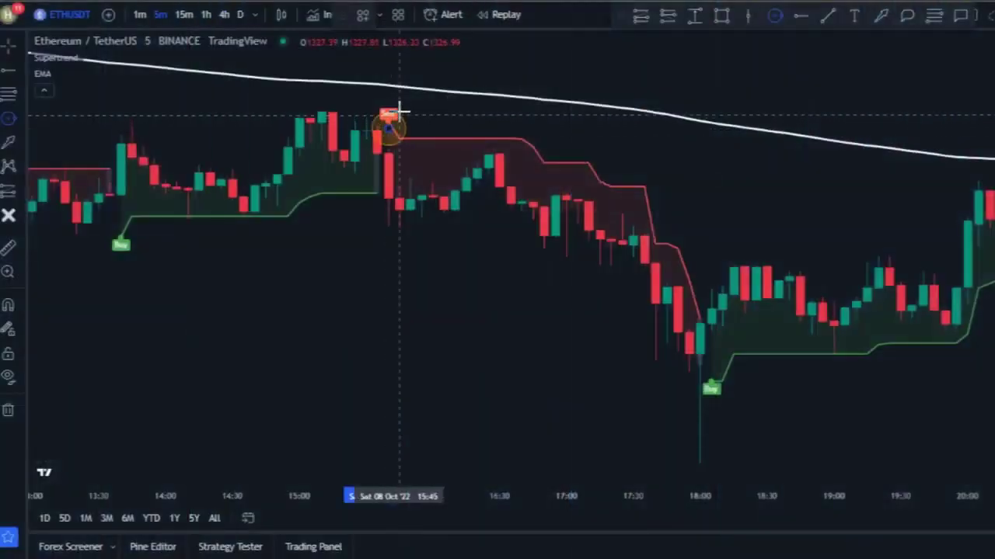
Delete the stray blue drawing and sketch an arrow pointing at the Sell signal.
key(Delete)
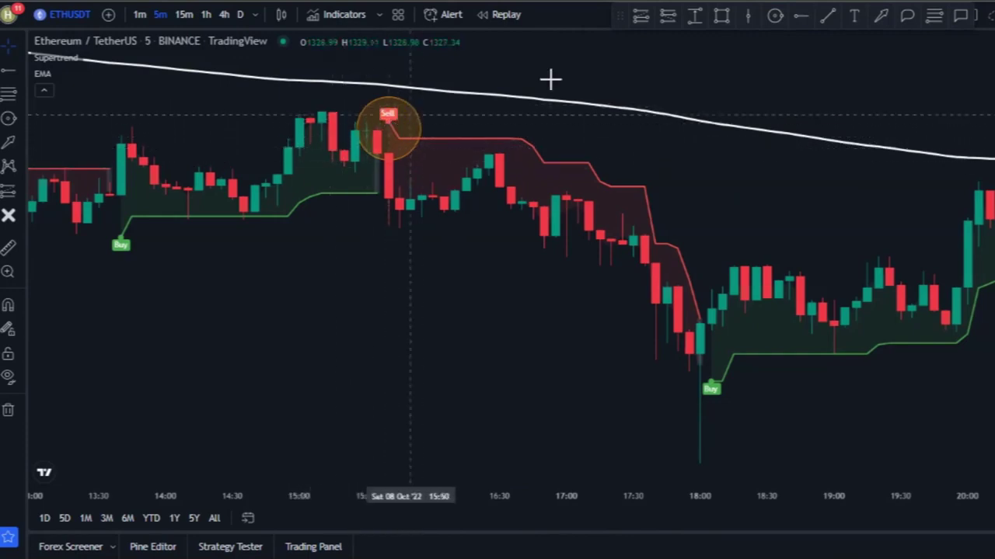
click(882, 16)
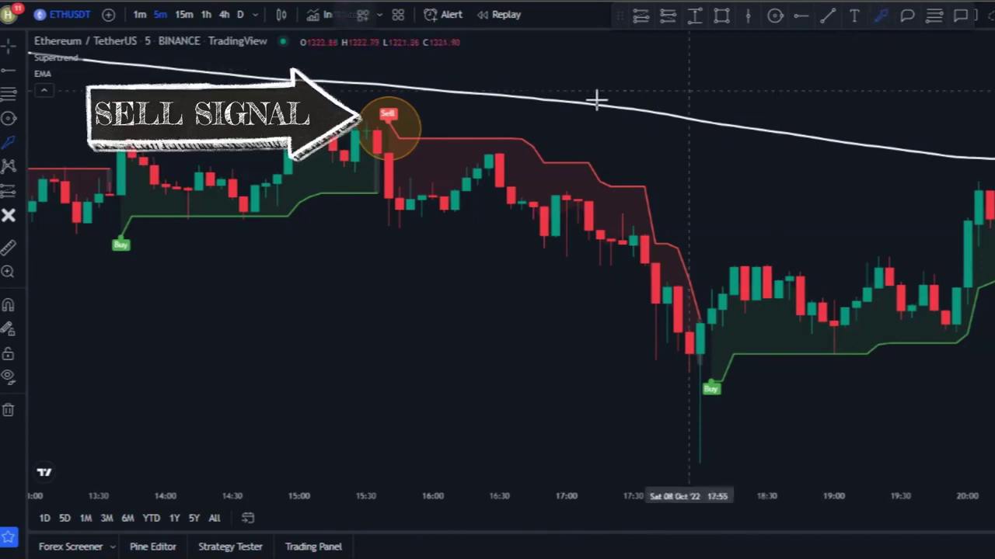
mouse_move(453, 119)
mouse_down()
mouse_move(468, 147)
mouse_move(435, 97)
mouse_up()
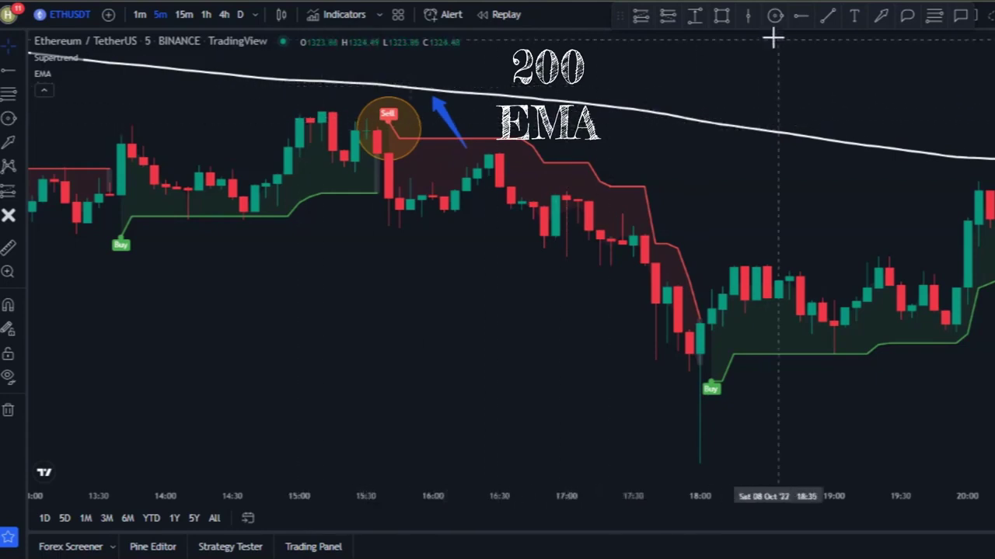
Place a short position at the Sell signal and mark the Sell candle's level with a horizontal line.
click(799, 18)
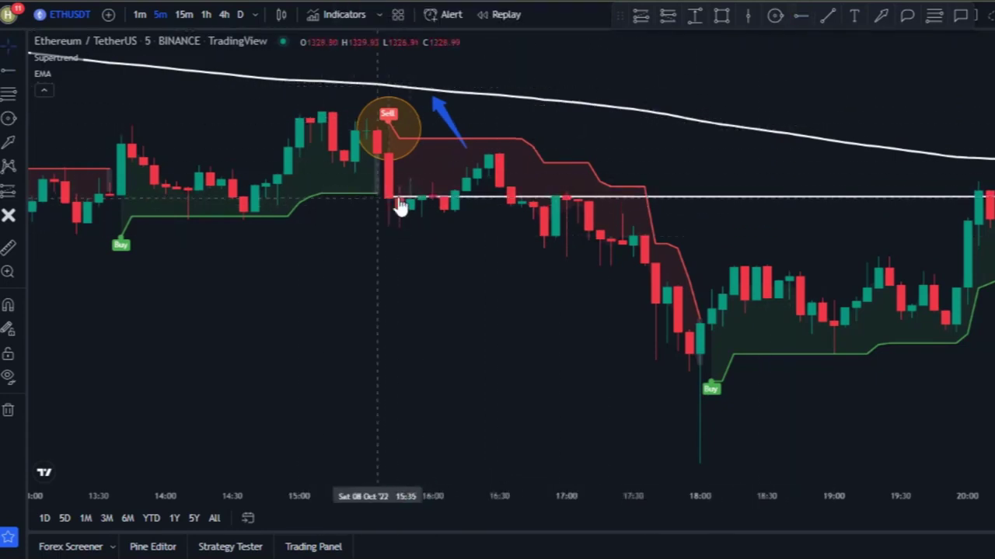
click(662, 18)
click(388, 199)
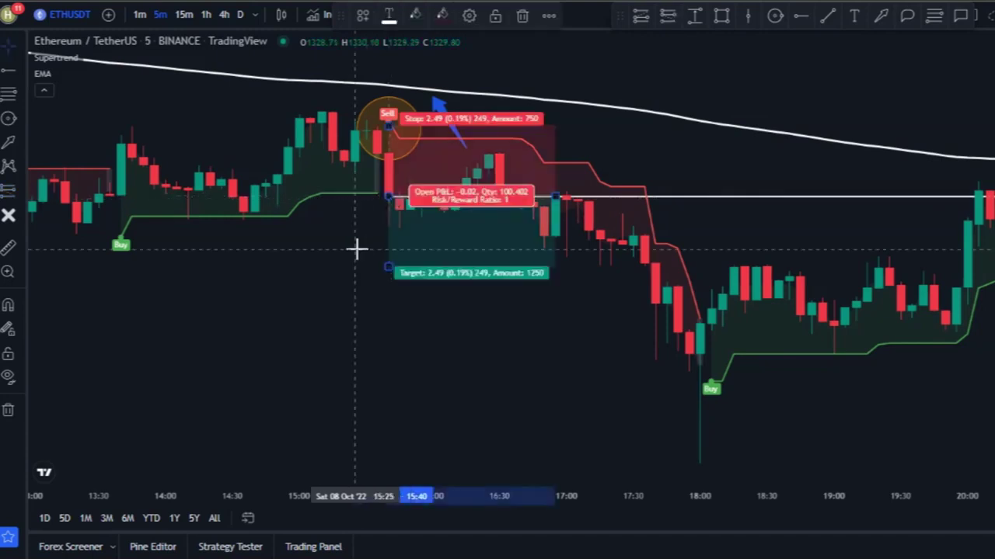
click(354, 224)
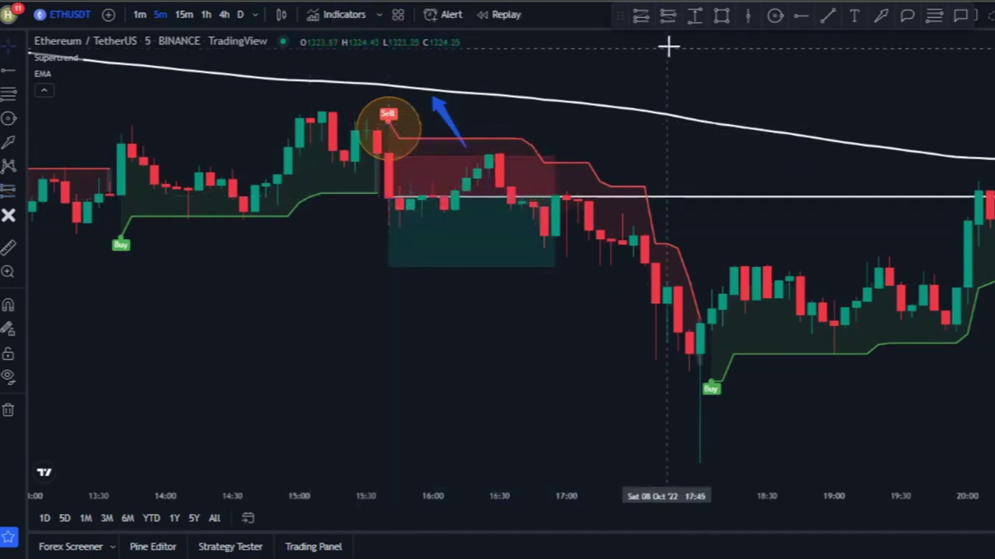
click(800, 17)
click(390, 122)
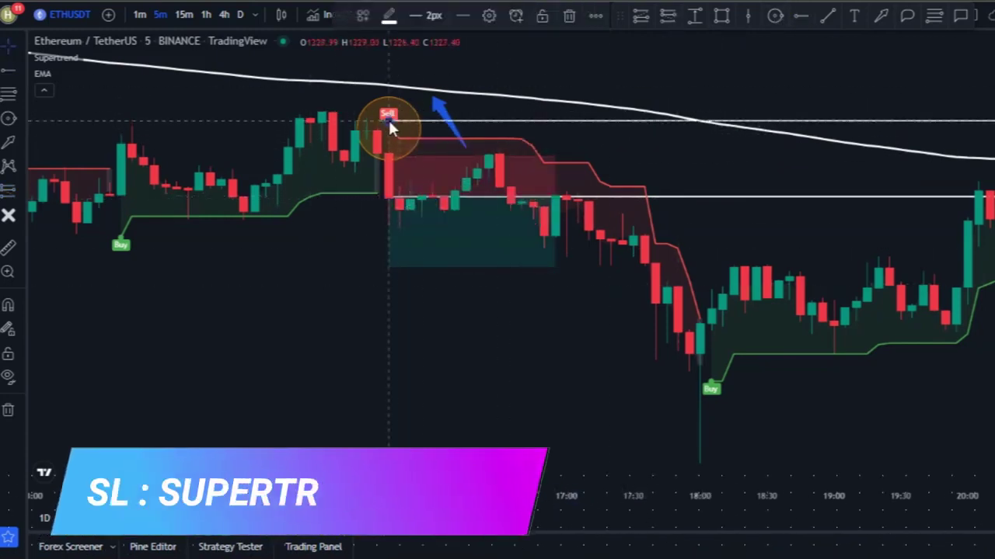
Move the short's stop up to that line, set the target to about 1.5× risk, and extend it.
mouse_move(398, 177)
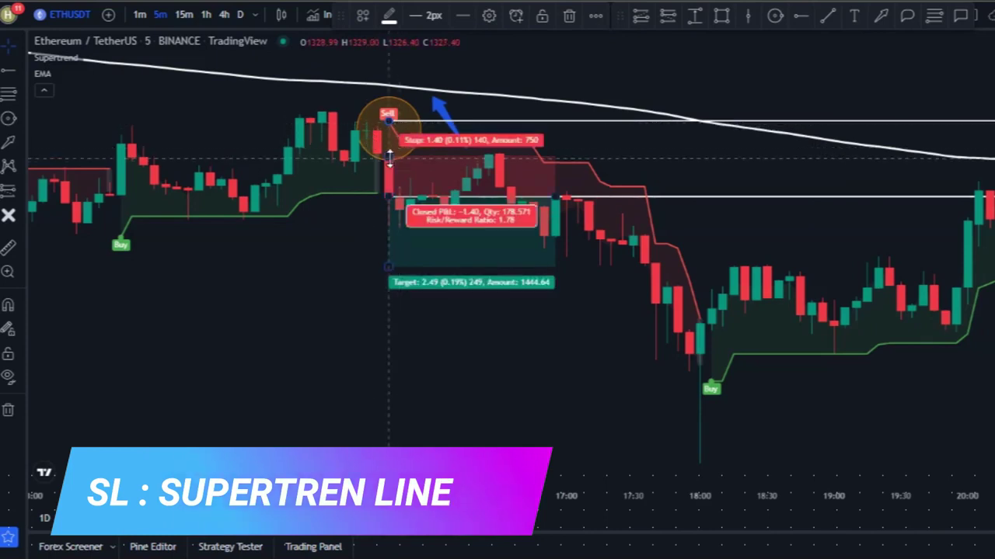
drag(389, 158, 390, 122)
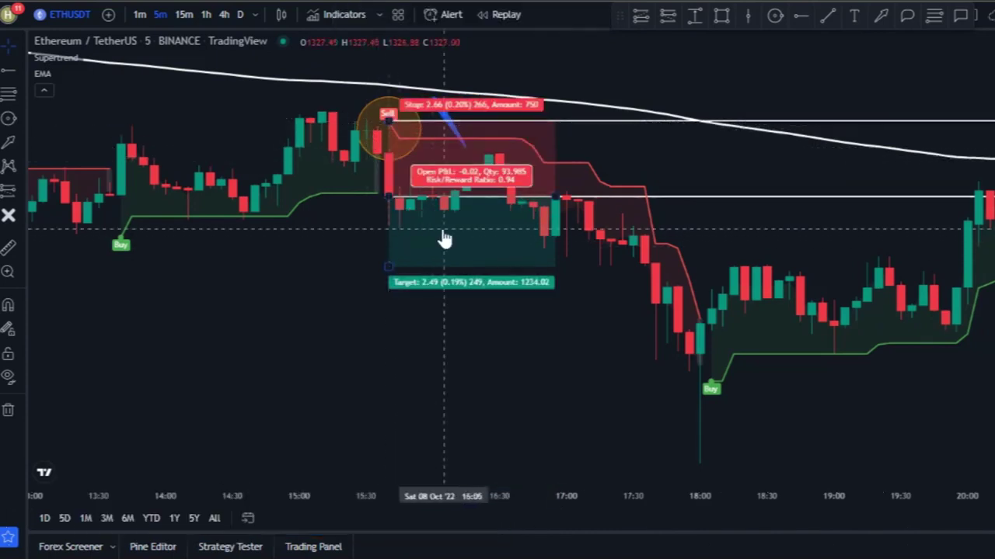
drag(388, 266, 389, 309)
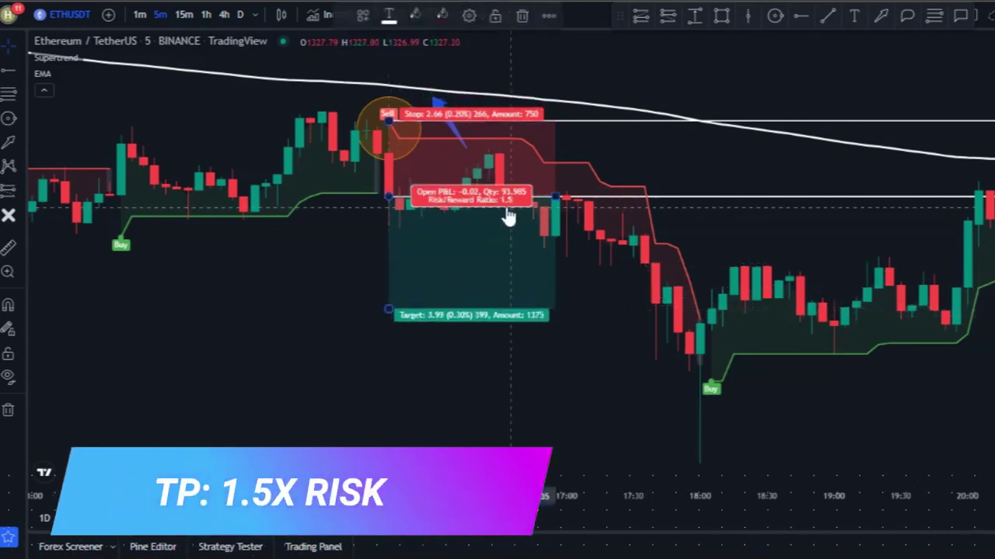
drag(559, 196, 655, 197)
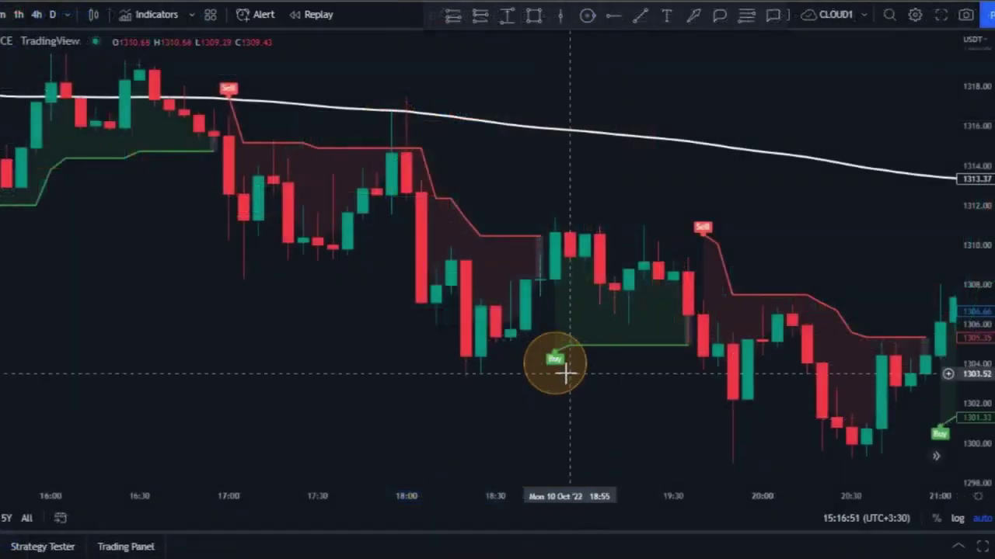
Sketch an arrow at the 200 EMA and mark the Buy signal with a vertical line.
click(694, 15)
drag(554, 140, 555, 142)
click(548, 149)
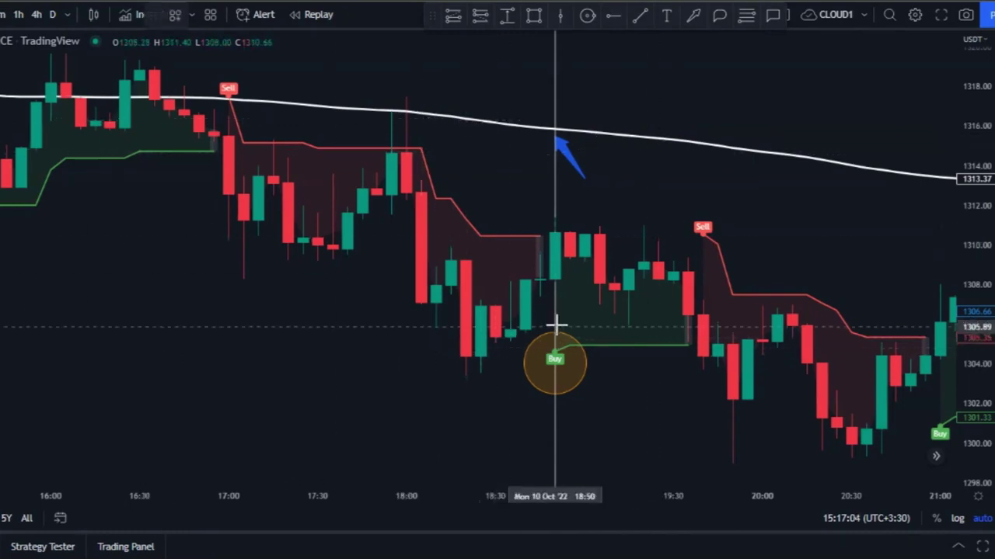
click(538, 378)
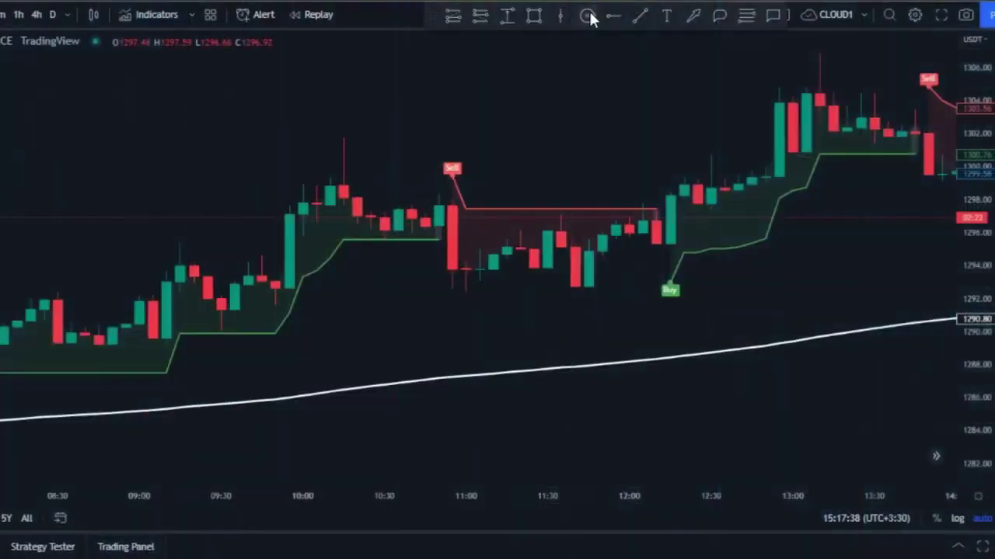
click(452, 176)
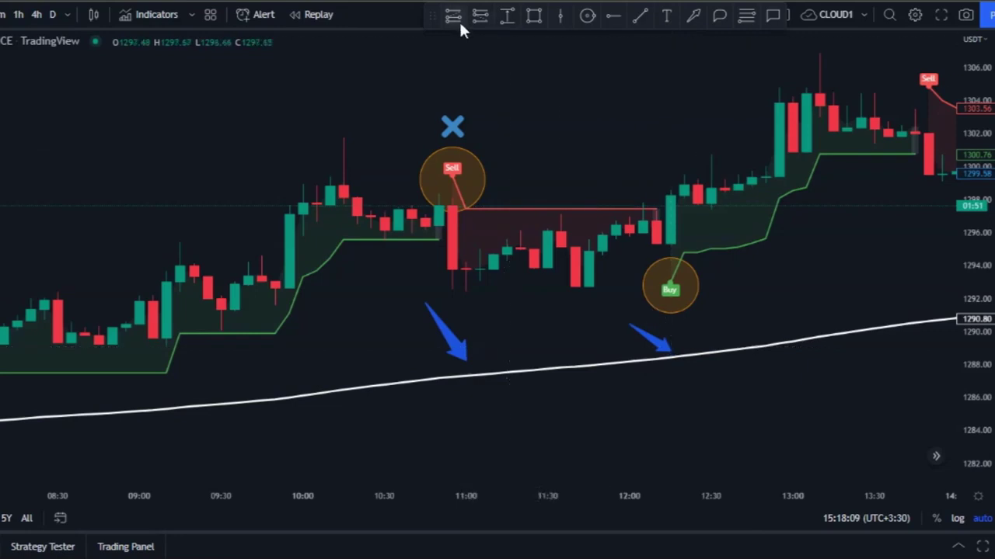
Place a long position at the next Buy, raise its target, circle the later Sell, and arrow the EMA.
click(669, 194)
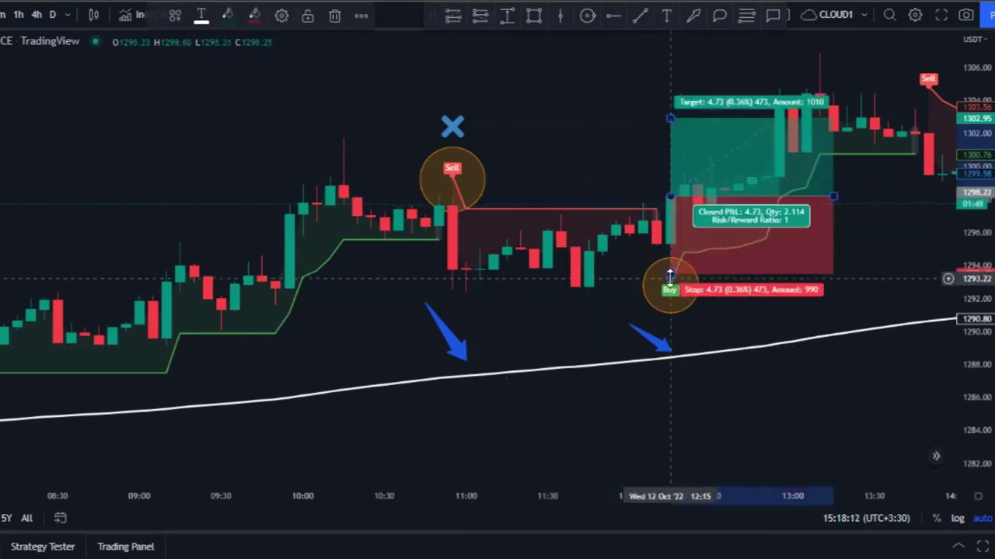
drag(670, 119, 687, 73)
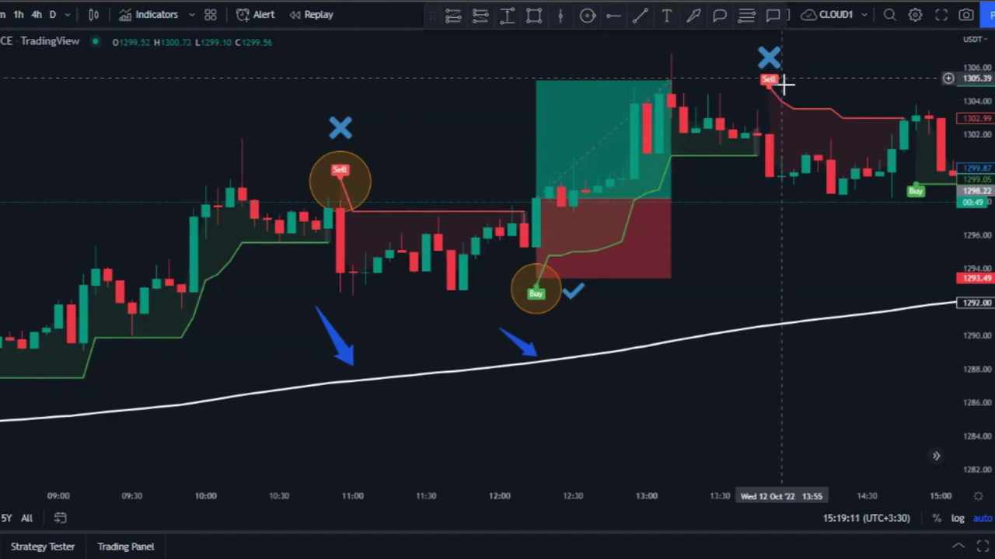
click(588, 21)
drag(779, 92, 793, 92)
click(693, 14)
drag(793, 253, 831, 305)
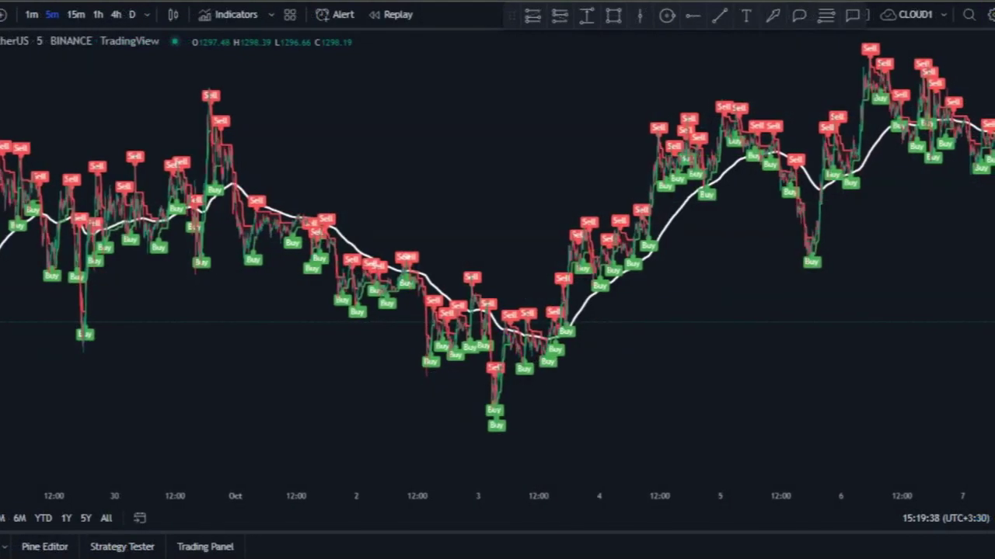
scroll(722, 474, up, 5)
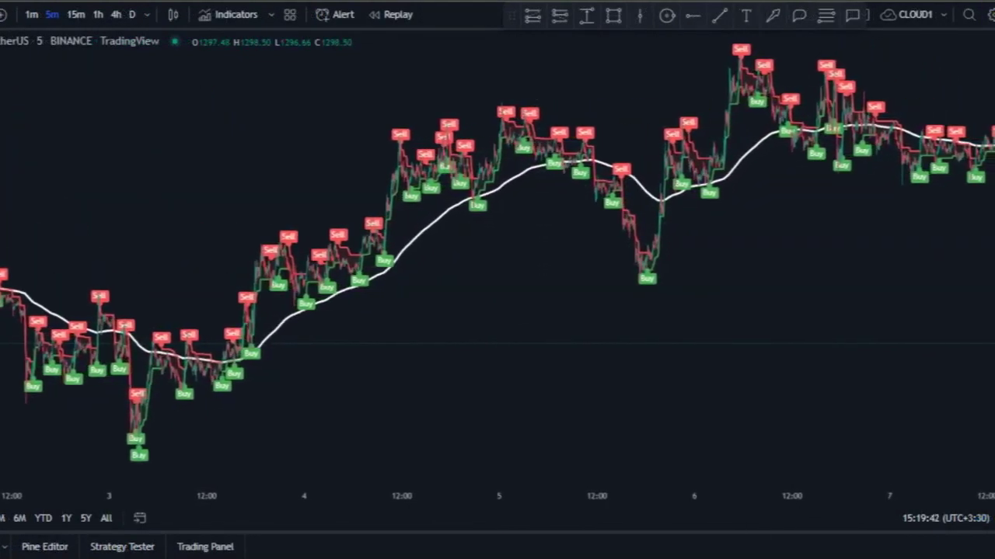